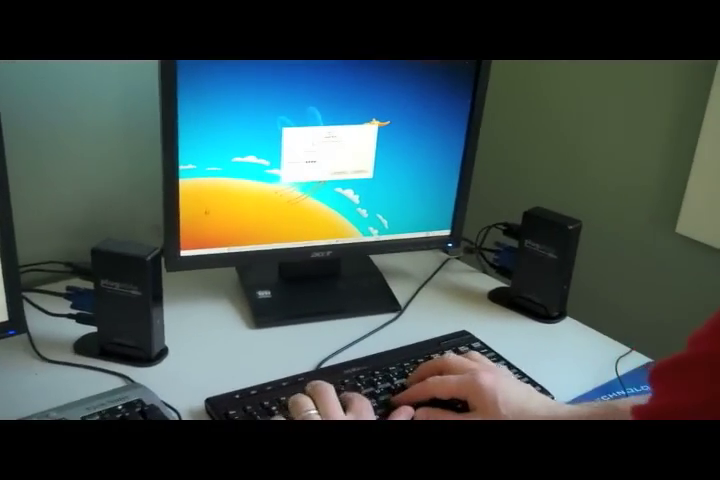
key(Return)
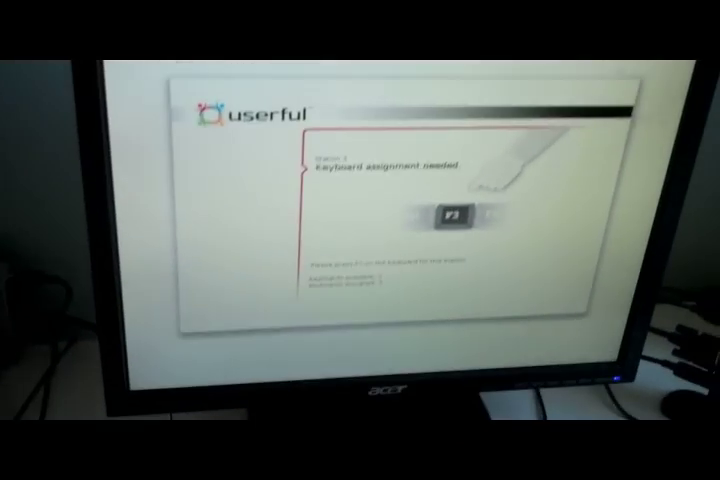
key(F3)
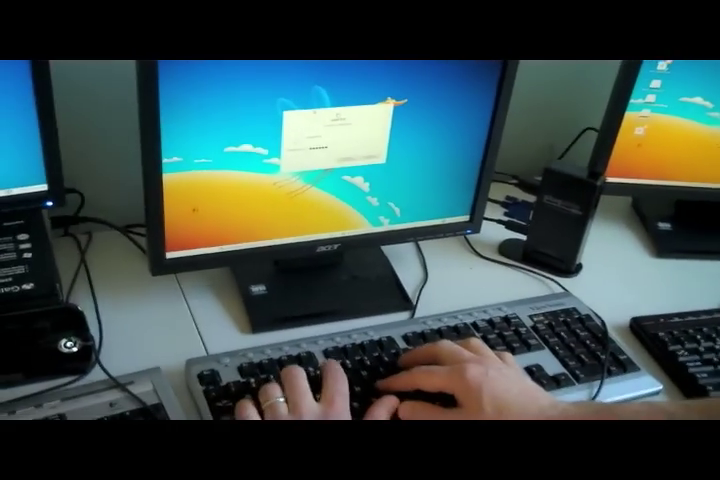
key(Return)
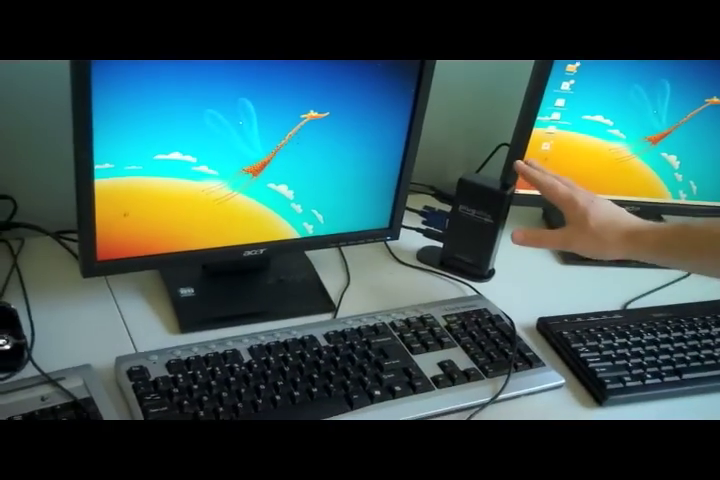